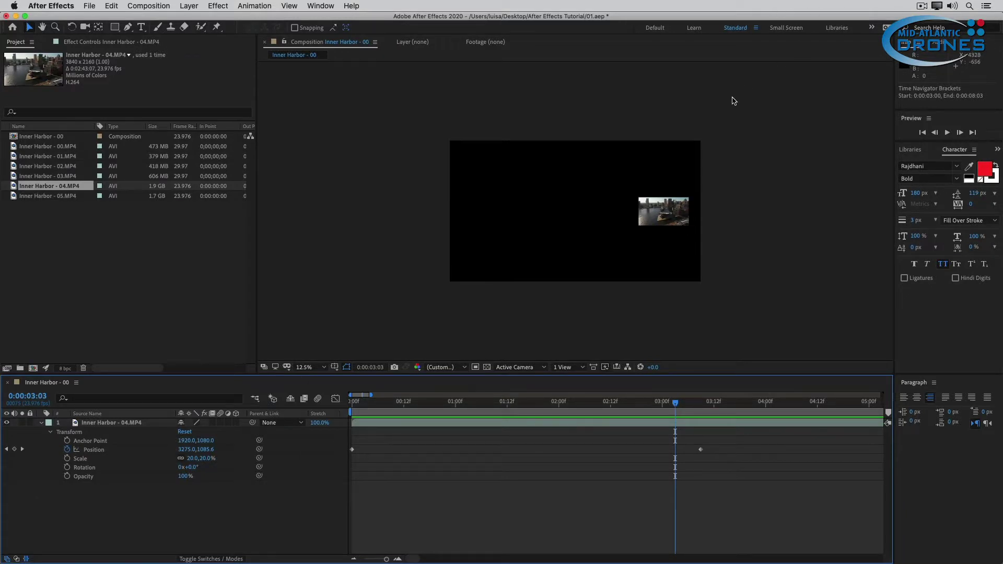
Step: Zoom the timeline out so the full 19-second Inner Harbor composition is visible
{"action": "key", "text": "minus"}
{"action": "key", "text": "minus"}
{"action": "key", "text": "minus"}
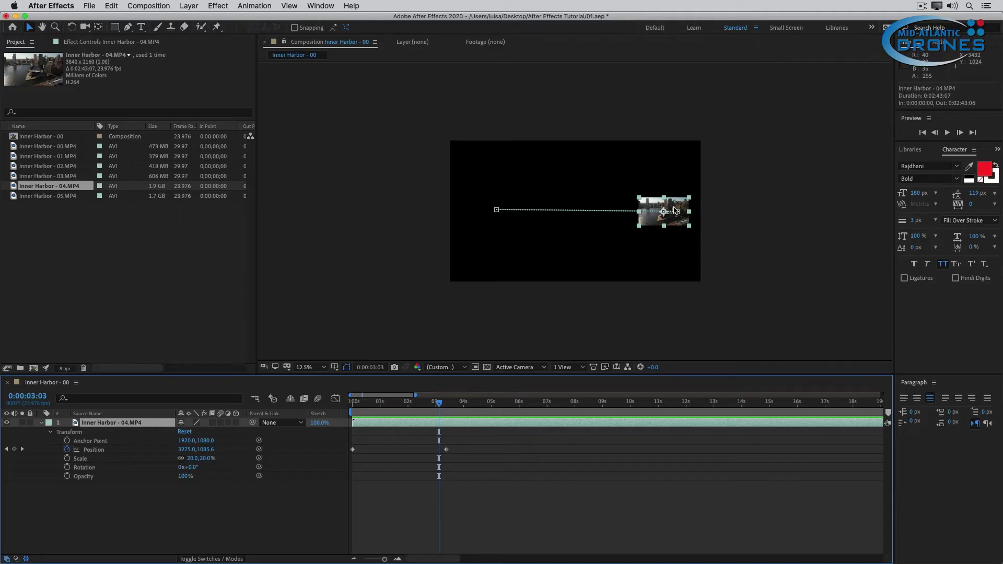
Step: Copy the two Position keyframes to 0:00:05:19 so the clip travels back left, then preview
{"action": "left_click", "coordinate": [95, 451]}
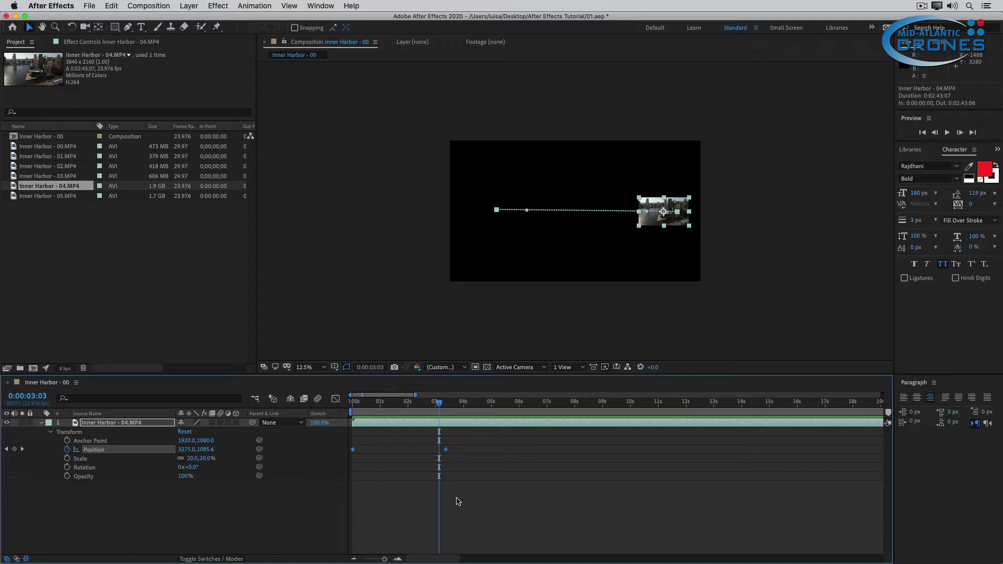
{"action": "key", "text": "super+c"}
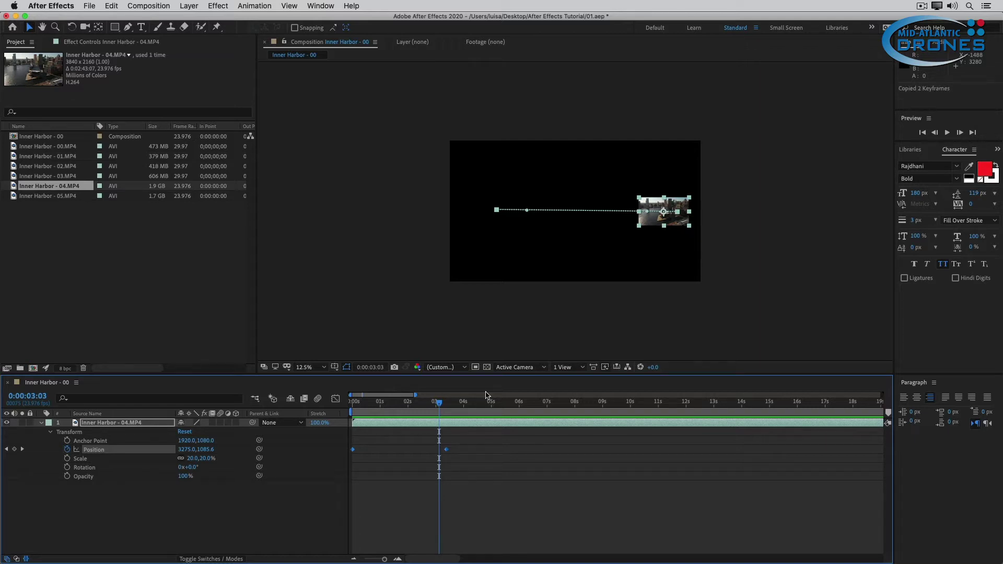
{"action": "left_click_drag", "start_coordinate": [502, 406], "coordinate": [513, 407]}
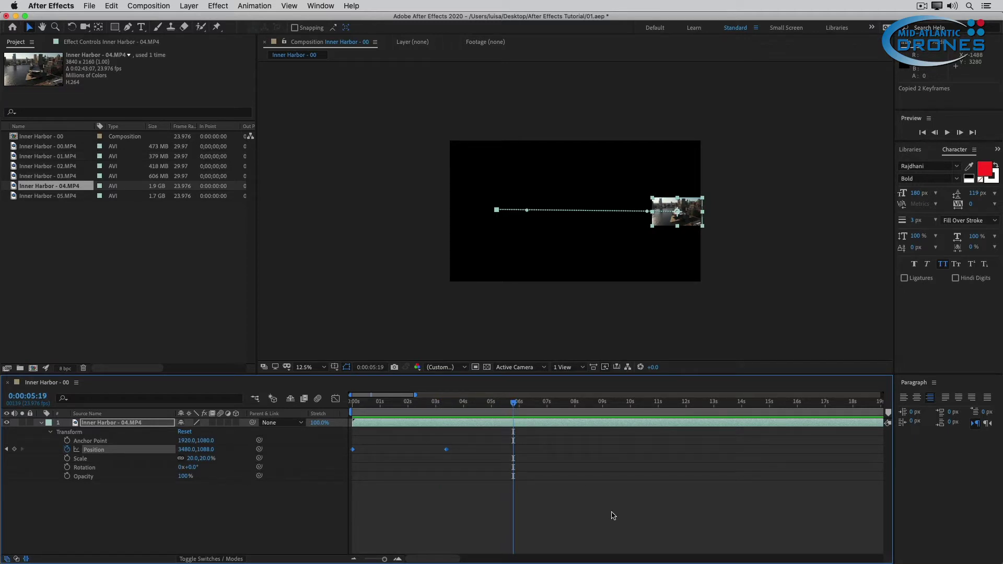
{"action": "key", "text": "super+v"}
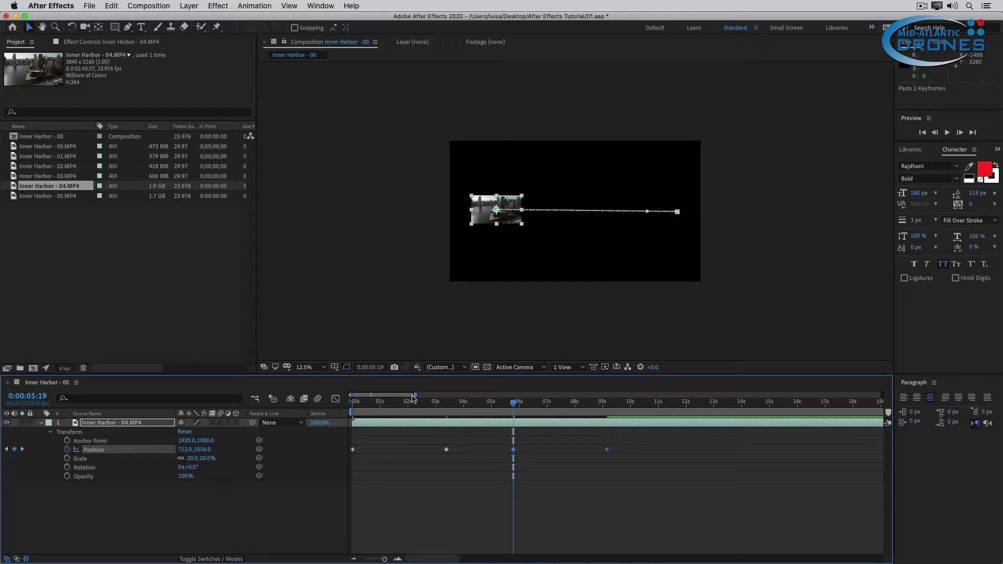
{"action": "key", "text": "space"}
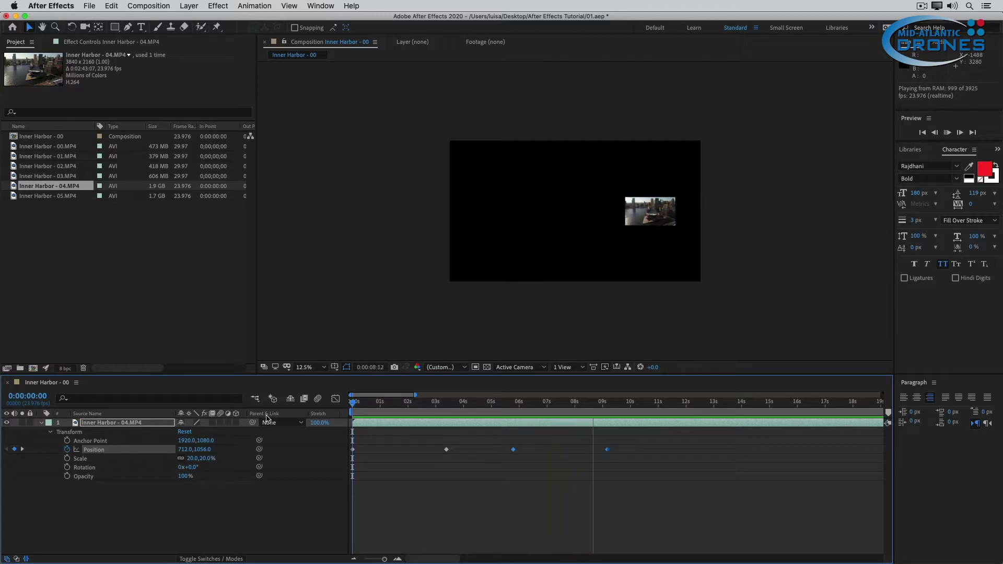
Step: Move the later Position keyframes to 0:00:01:01, 0:00:02:13 and 0:00:03:20, then preview the faster move
{"action": "key", "text": "space"}
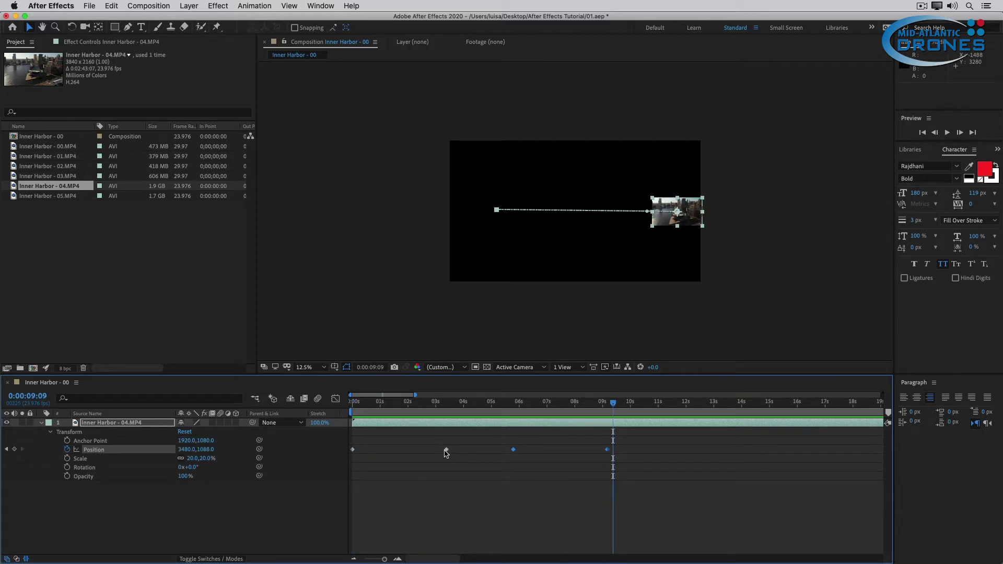
{"action": "left_click_drag", "start_coordinate": [446, 453], "coordinate": [381, 453]}
{"action": "left_click_drag", "start_coordinate": [511, 452], "coordinate": [422, 452]}
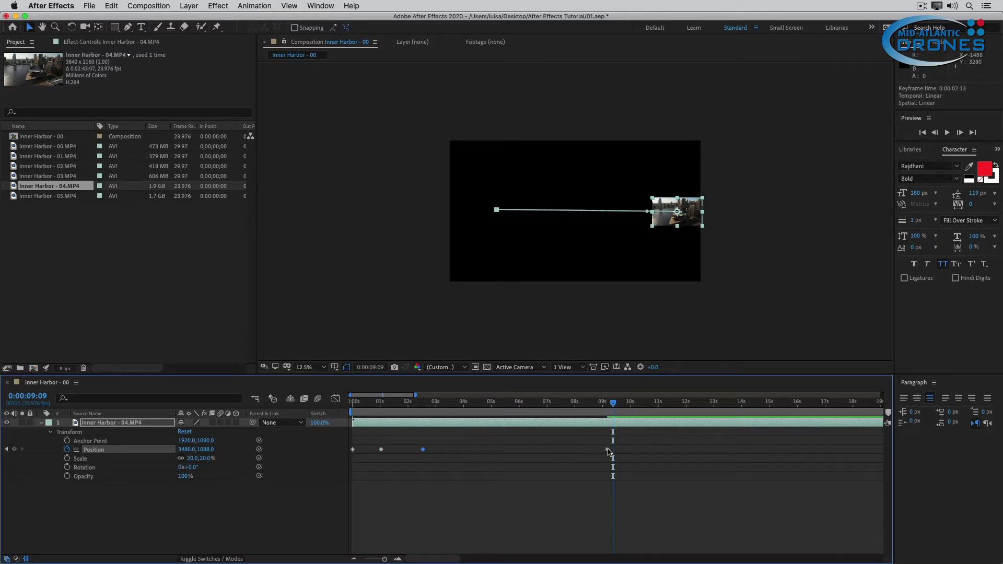
{"action": "left_click_drag", "start_coordinate": [607, 449], "coordinate": [459, 450]}
{"action": "left_click", "coordinate": [388, 404]}
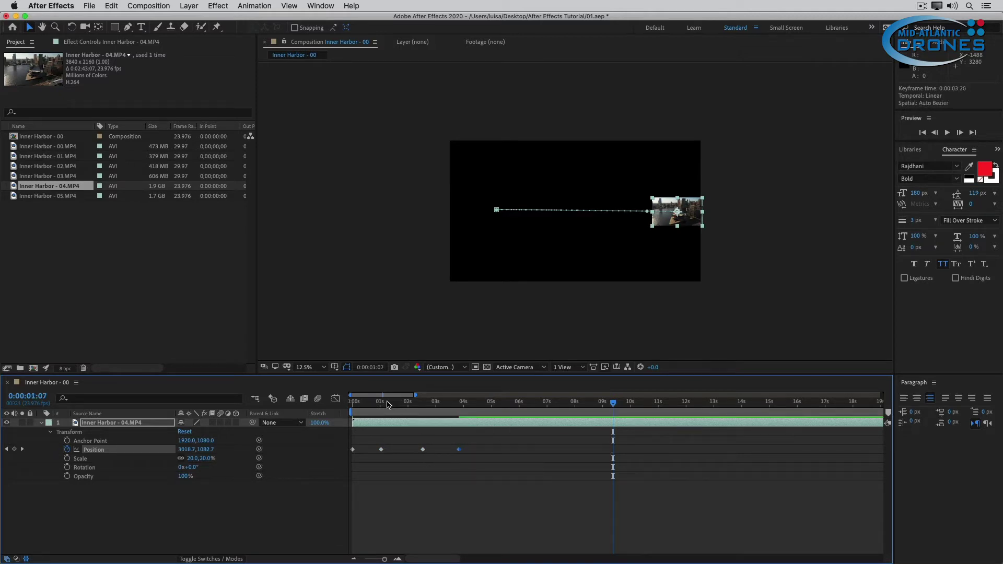
{"action": "key", "text": "space"}
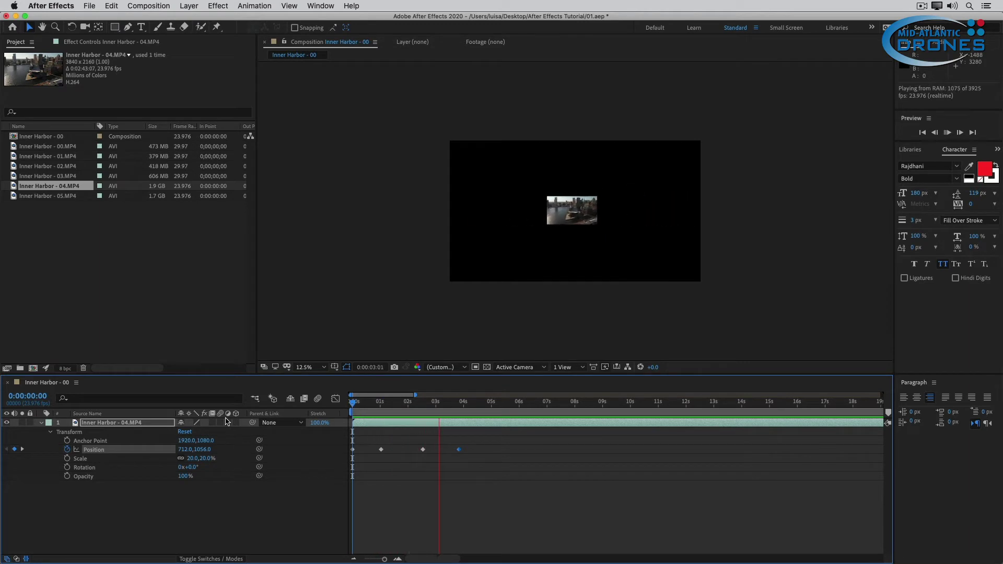
{"action": "key", "text": "space"}
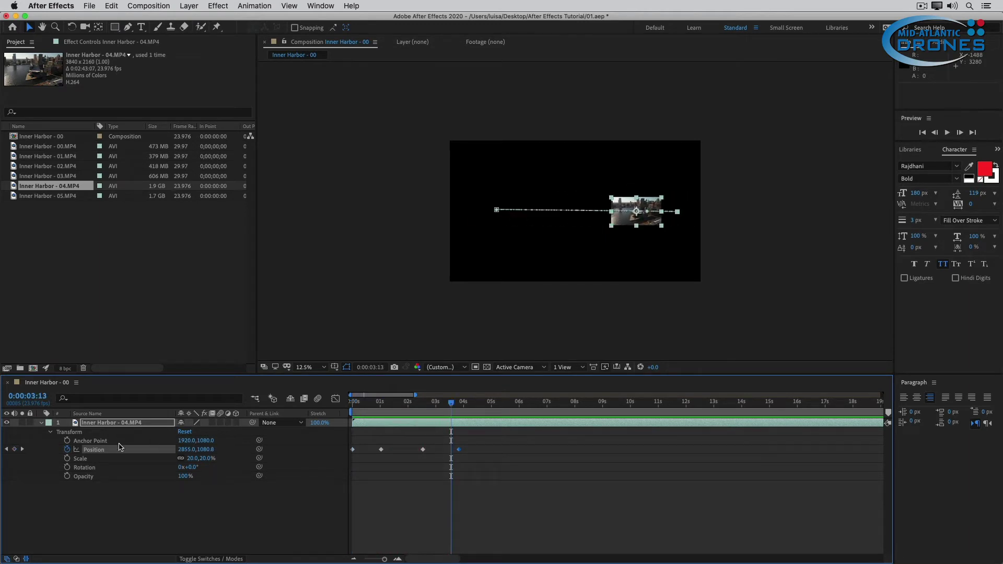
Step: Shift all four Position keyframes together so the motion starts about four seconds in
{"action": "left_click", "coordinate": [92, 451]}
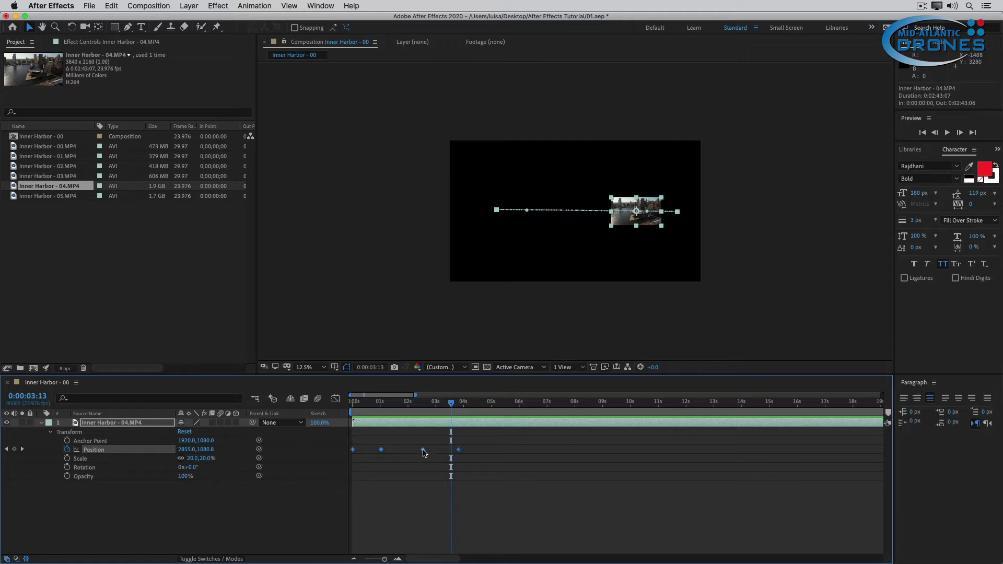
{"action": "left_click_drag", "start_coordinate": [423, 450], "coordinate": [591, 450]}
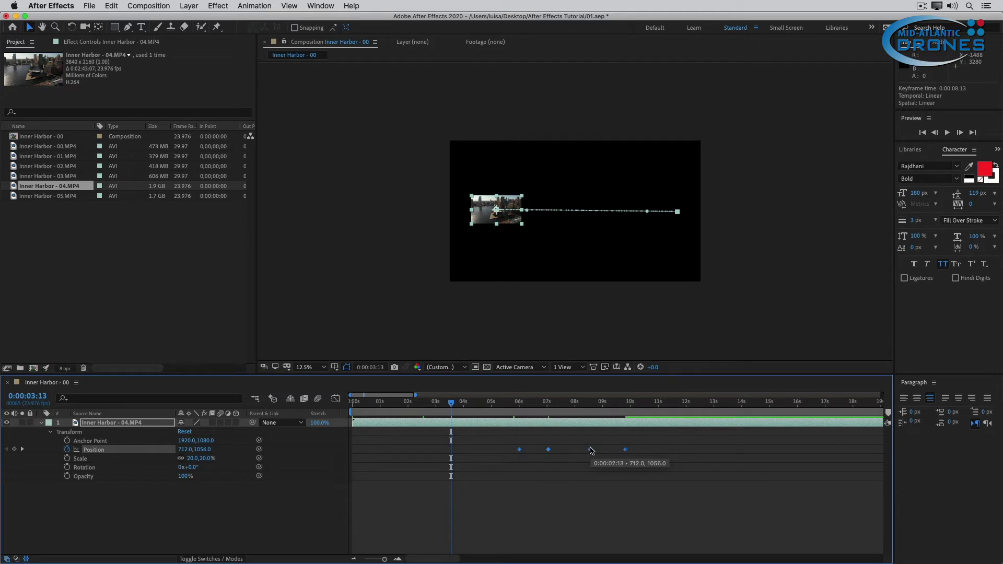
{"action": "left_click_drag", "start_coordinate": [591, 450], "coordinate": [537, 463]}
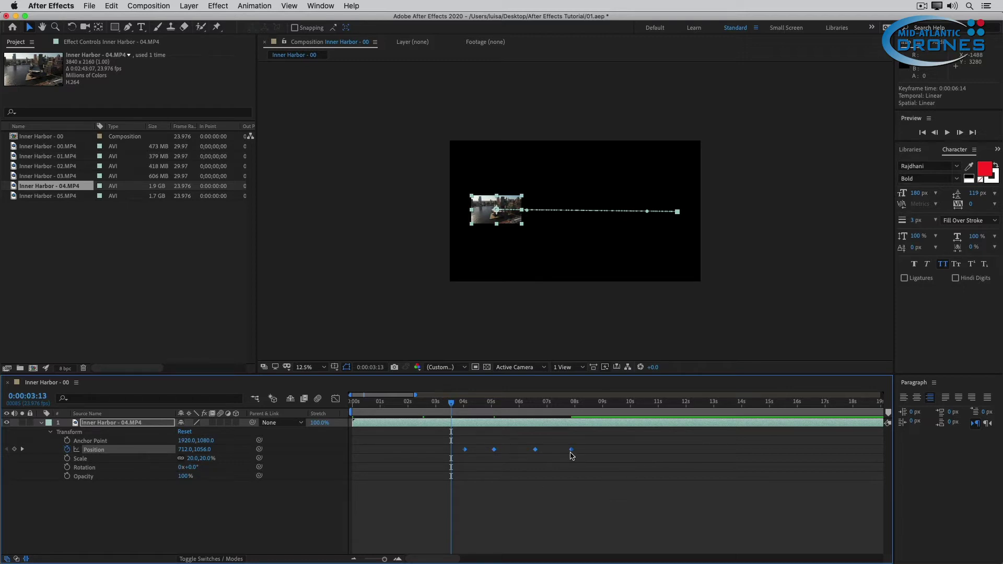
Step: Spread the Position keyframes from 0:00:00 to about 0:00:05 and preview the slower move
{"action": "left_click_drag", "start_coordinate": [573, 454], "coordinate": [497, 456]}
{"action": "left_click_drag", "start_coordinate": [482, 451], "coordinate": [373, 460]}
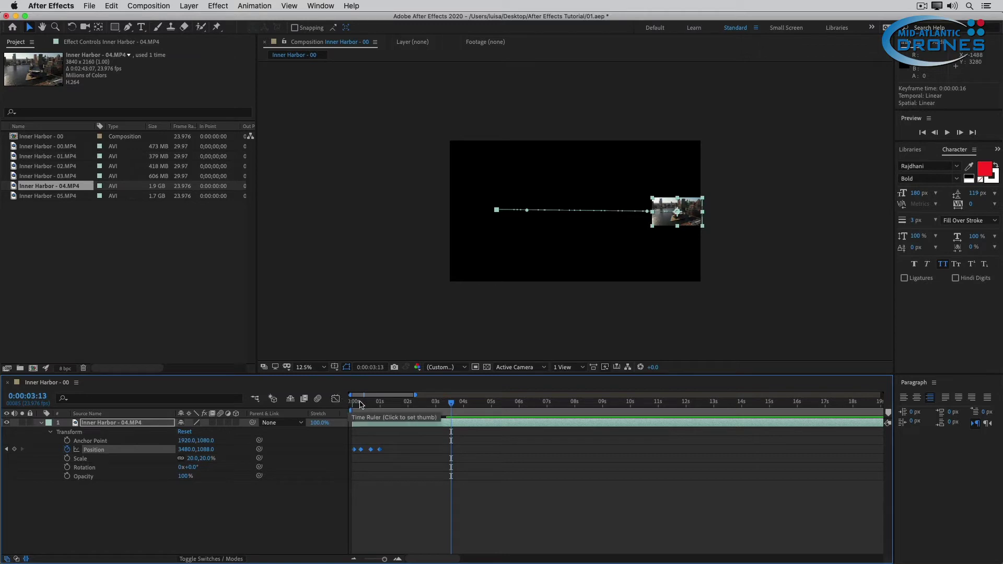
{"action": "key", "text": "Home"}
{"action": "key", "text": "space"}
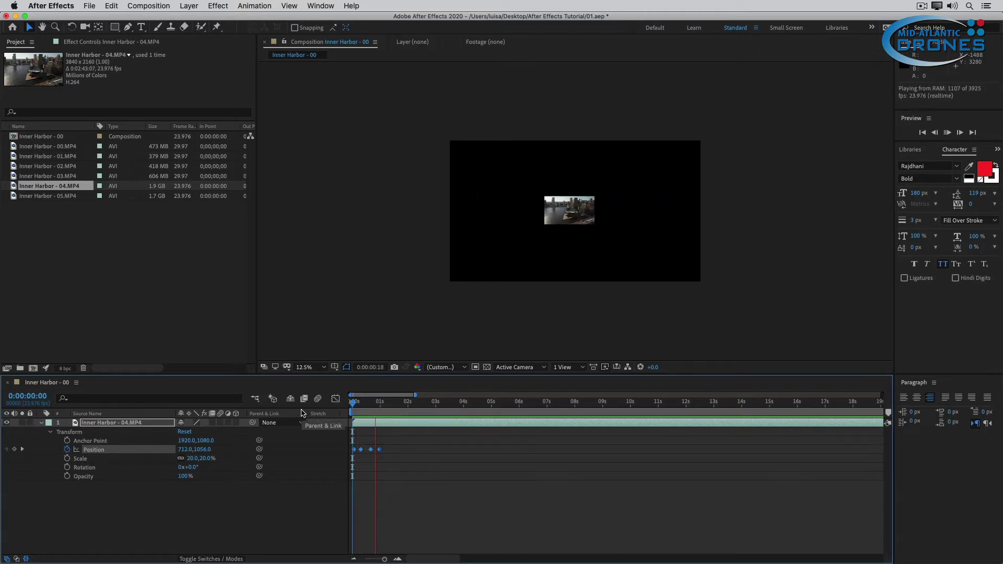
{"action": "key", "text": "space"}
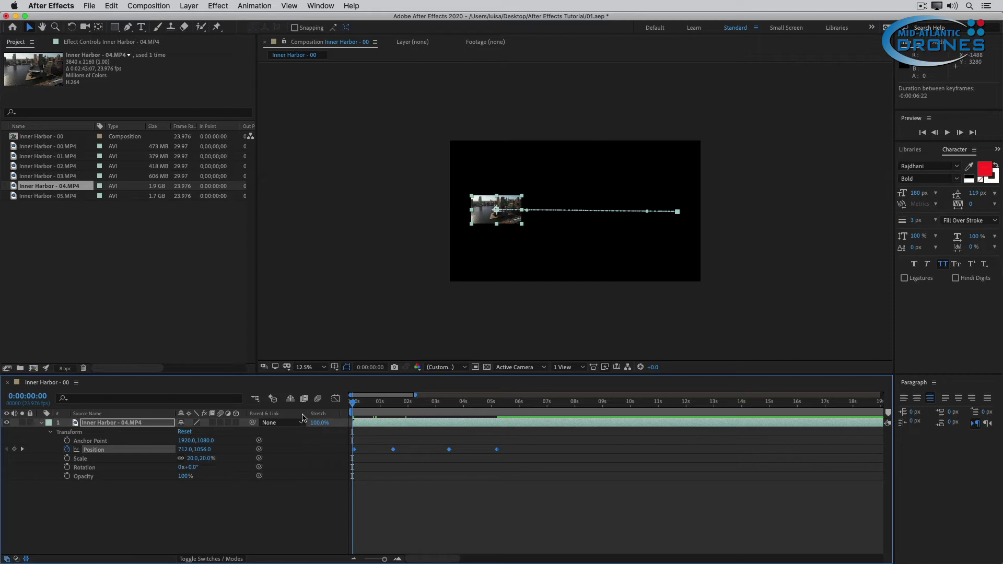
Step: Keyframe Scale from 20% to 48% at 1:11, repeat the pair at 3:11, and align the last keyframe
{"action": "key", "text": "k"}
{"action": "key", "text": "k"}
{"action": "key", "text": "k"}
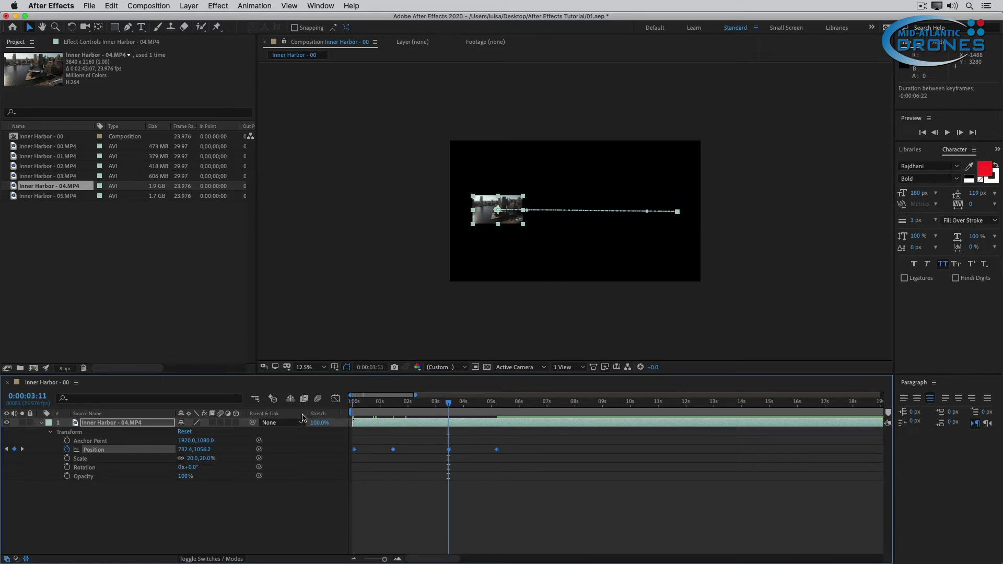
{"action": "key", "text": "j"}
{"action": "key", "text": "j"}
{"action": "key", "text": "j"}
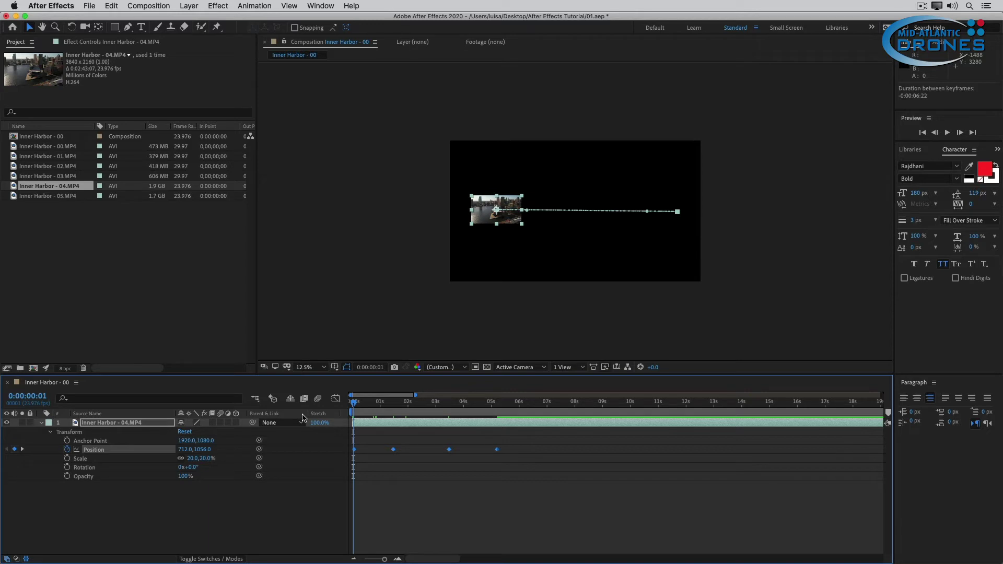
{"action": "left_click", "coordinate": [68, 459]}
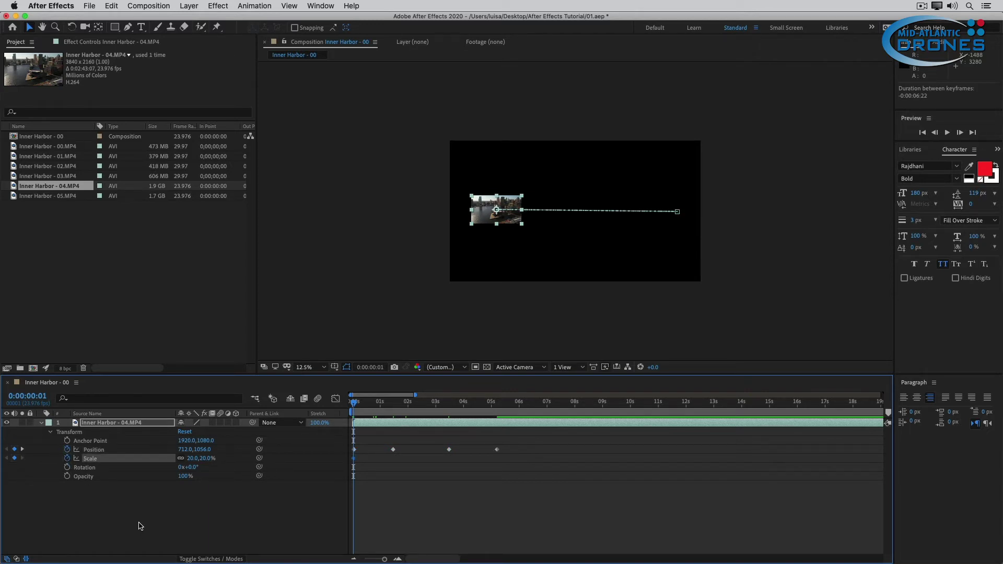
{"action": "key", "text": "k"}
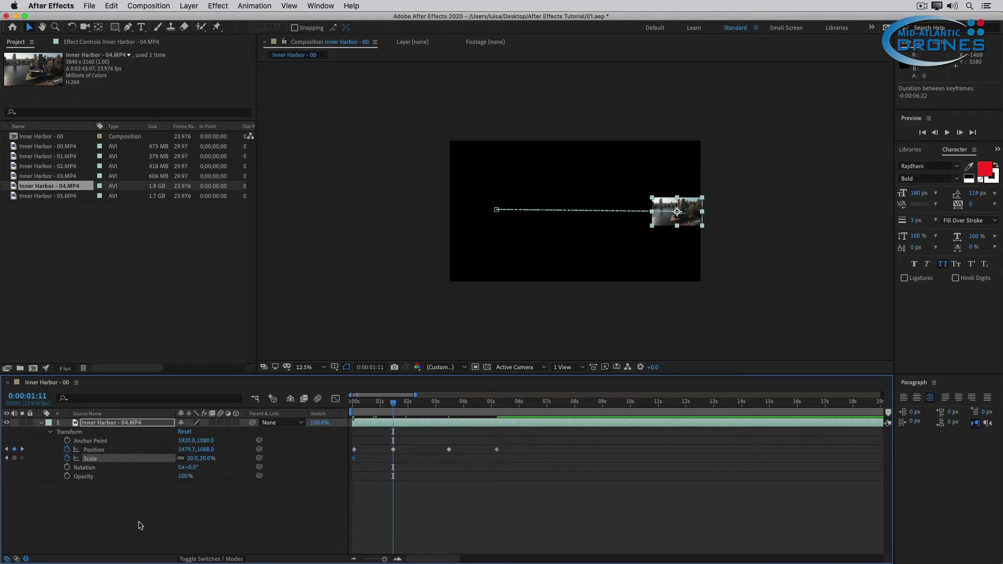
{"action": "left_click_drag", "start_coordinate": [201, 458], "coordinate": [215, 458]}
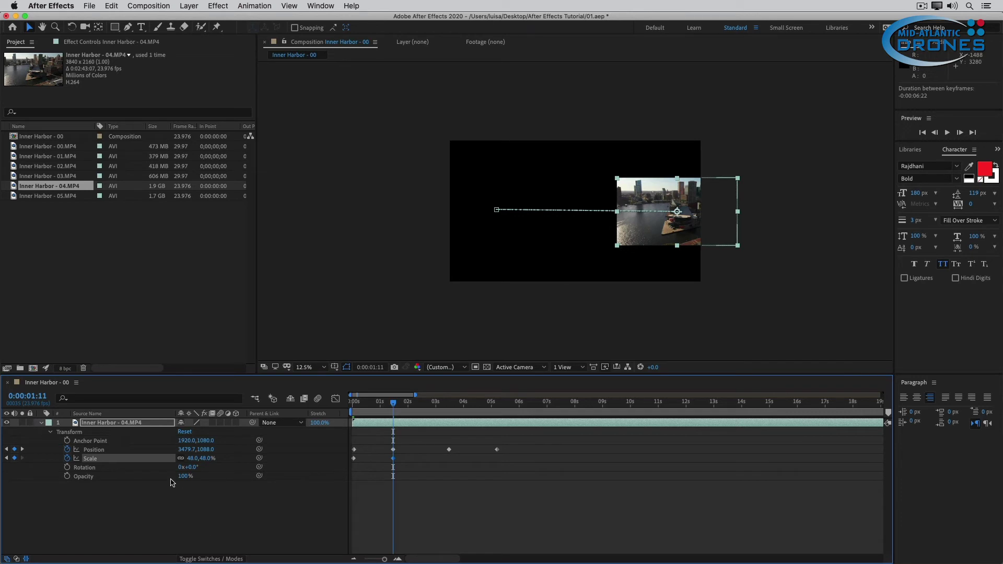
{"action": "left_click", "coordinate": [91, 460]}
{"action": "key", "text": "k"}
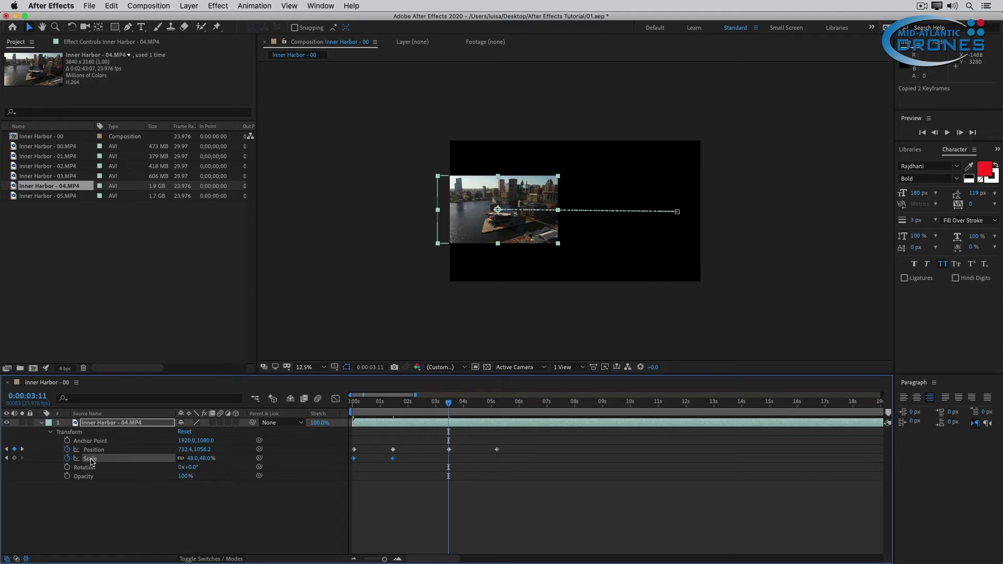
{"action": "key", "text": "ctrl+v"}
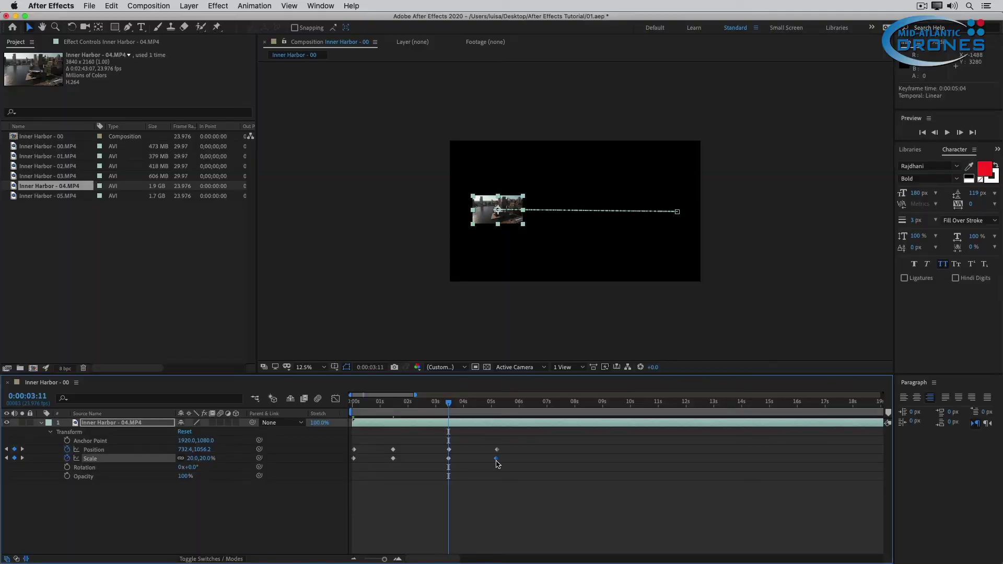
{"action": "mouse_move", "coordinate": [496, 460]}
{"action": "left_mouse_down"}
{"action": "mouse_move", "coordinate": [484, 461]}
{"action": "mouse_move", "coordinate": [494, 463]}
{"action": "left_mouse_up"}
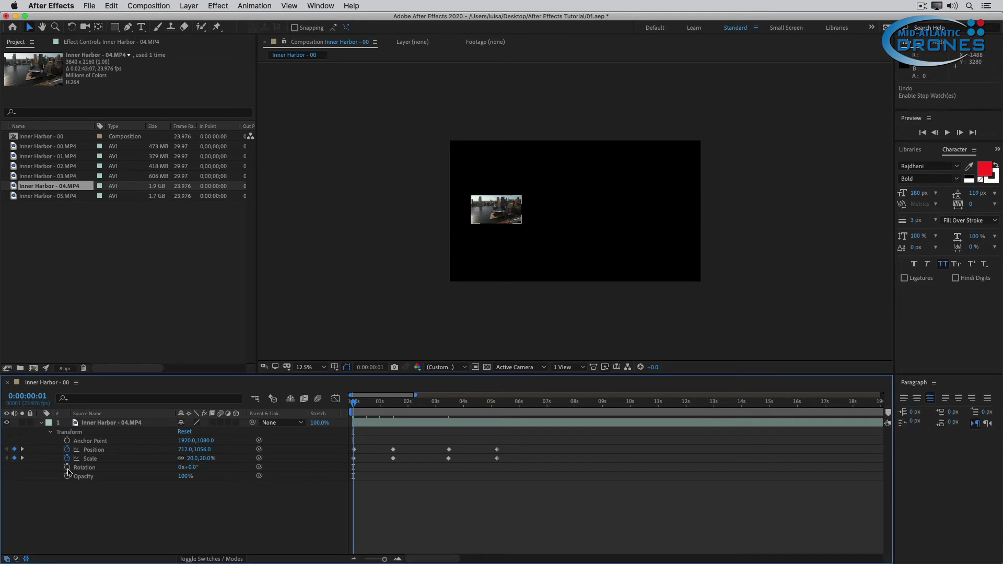
Step: Keyframe Rotation at 0:00 and set it to 32° at 1:11
{"action": "left_click", "coordinate": [67, 469]}
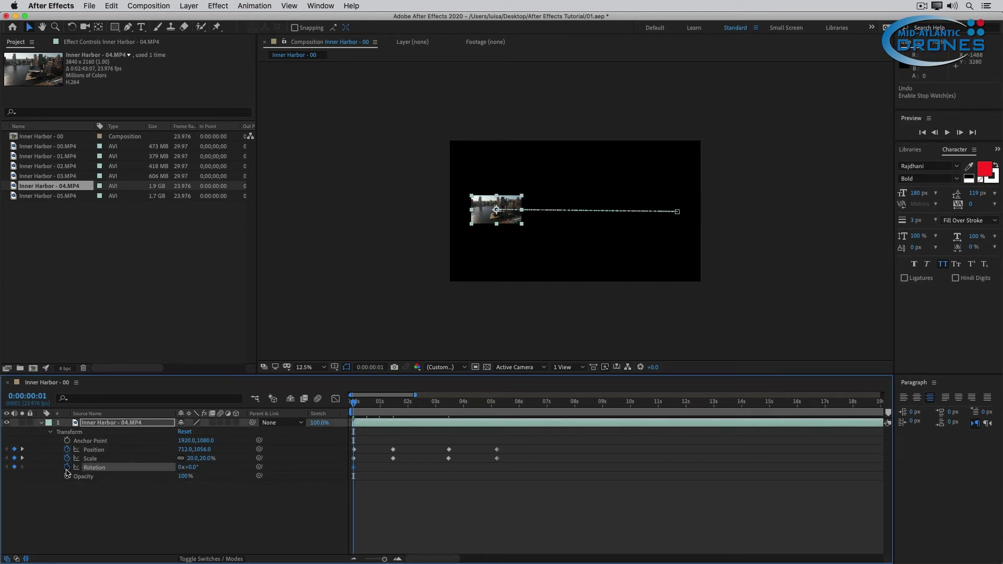
{"action": "key", "text": "k"}
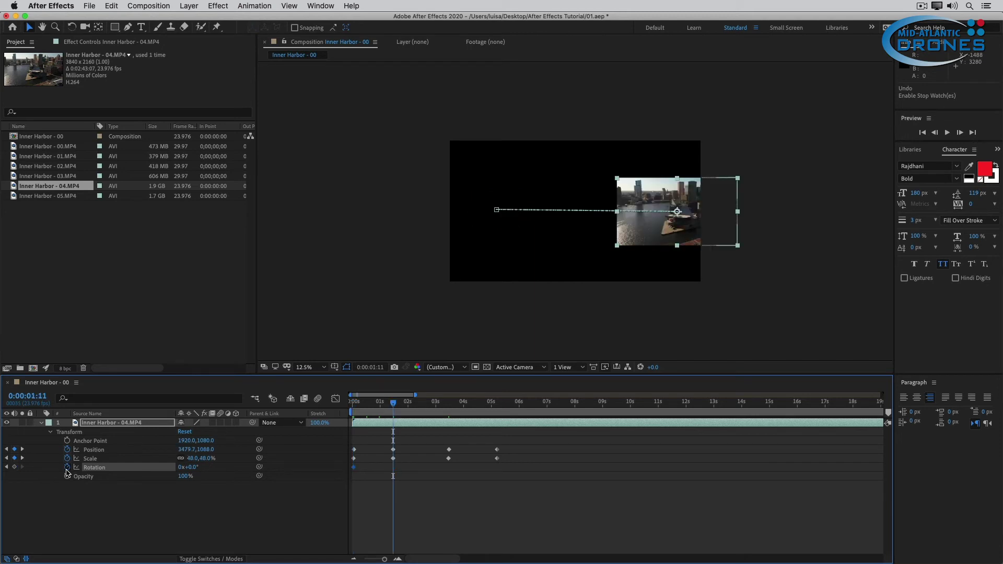
{"action": "left_click", "coordinate": [192, 468]}
{"action": "type", "text": "6"}
{"action": "key", "text": "Return"}
{"action": "left_click_drag", "start_coordinate": [199, 469], "coordinate": [212, 469]}
Step: Copy both Rotation keyframes to 3:11 and line up the last one with 5:05
{"action": "left_click", "coordinate": [102, 470]}
{"action": "key", "text": "super+c"}
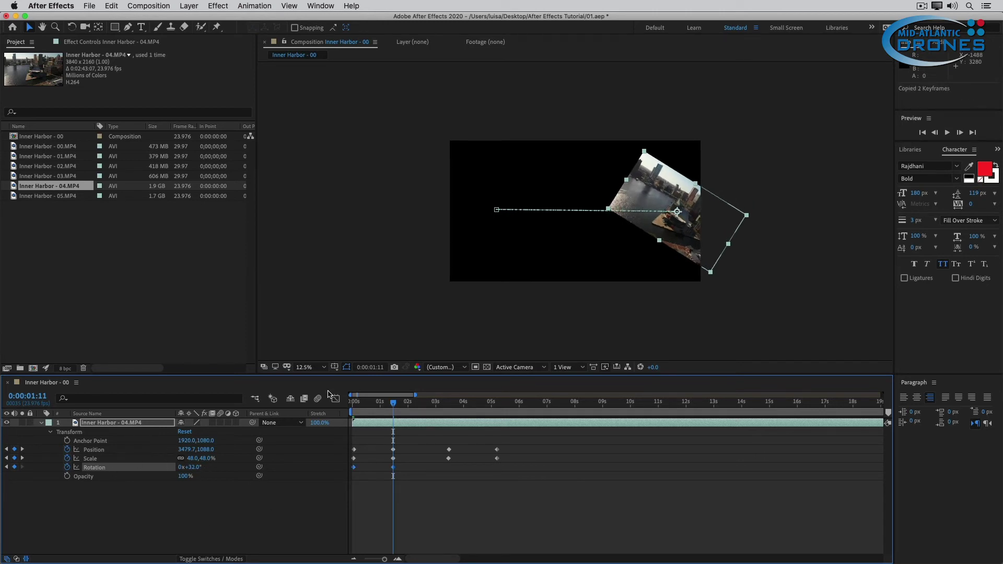
{"action": "key", "text": "k"}
{"action": "key", "text": "super+v"}
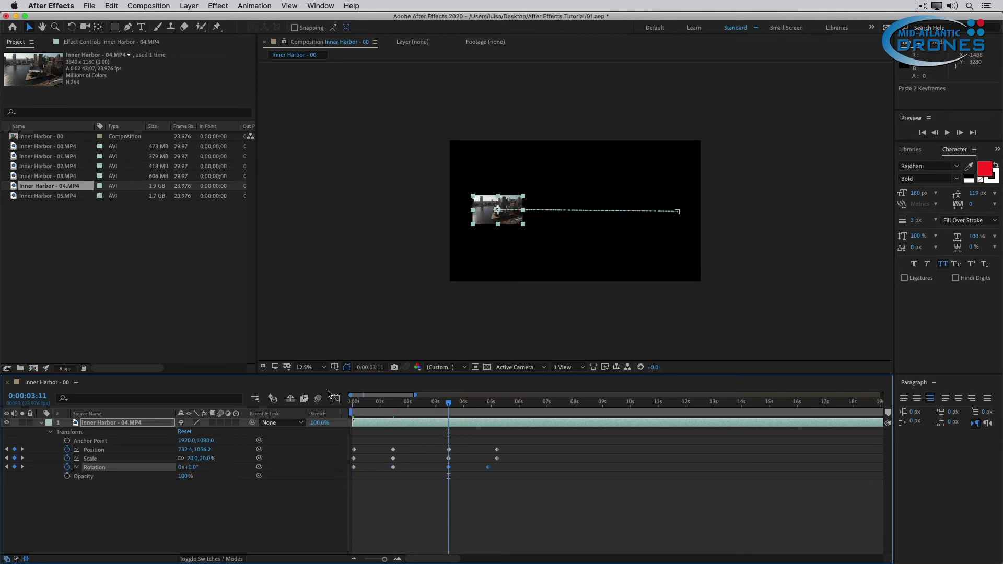
{"action": "left_click", "coordinate": [539, 504]}
{"action": "left_click_drag", "start_coordinate": [488, 467], "coordinate": [497, 467]}
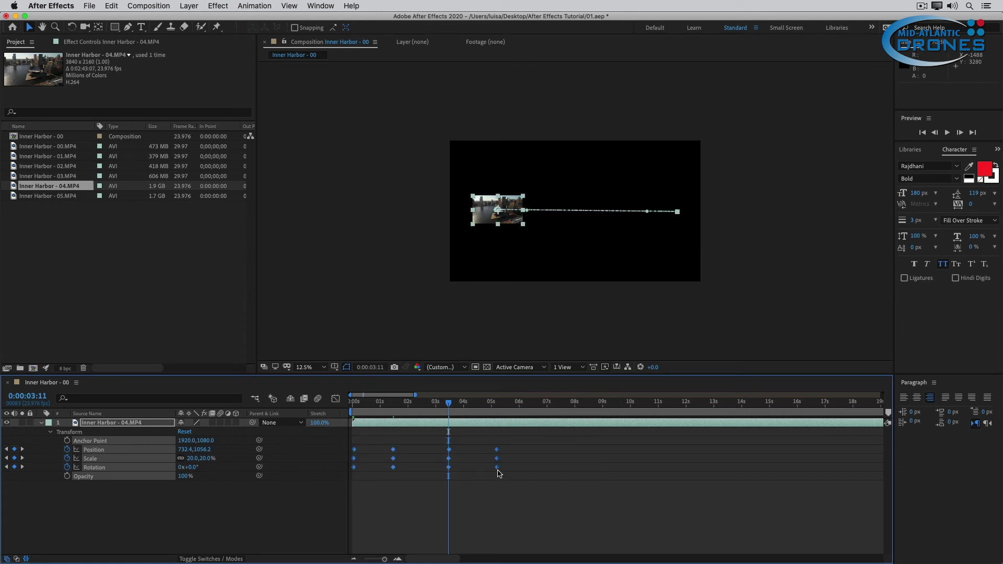
Step: Alt-drag to compress all Position, Scale and Rotation keyframes into about two seconds, then stop the preview
{"action": "mouse_move", "coordinate": [498, 473]}
{"action": "left_click_drag", "start_coordinate": [497, 468], "coordinate": [409, 481]}
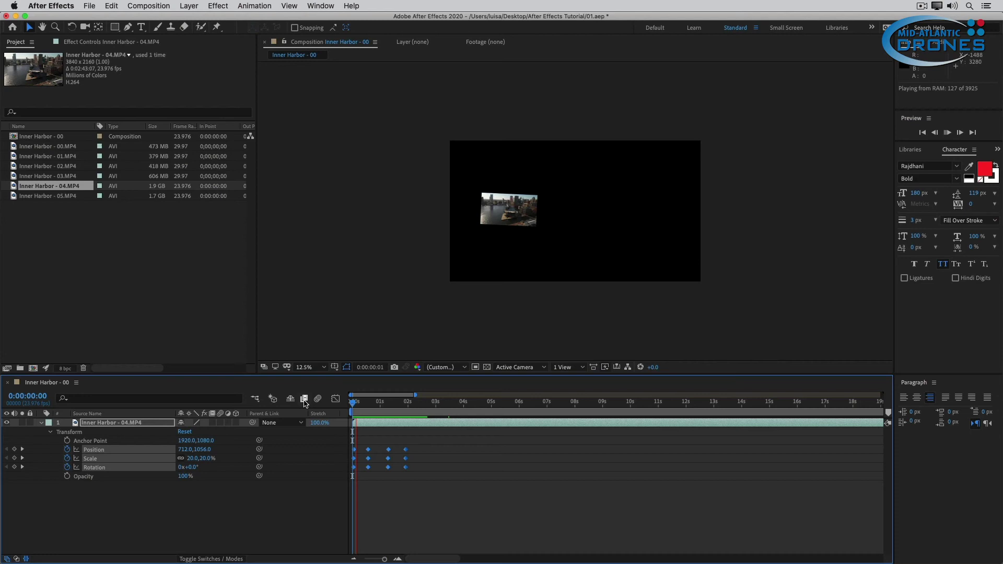
{"action": "key", "text": "space"}
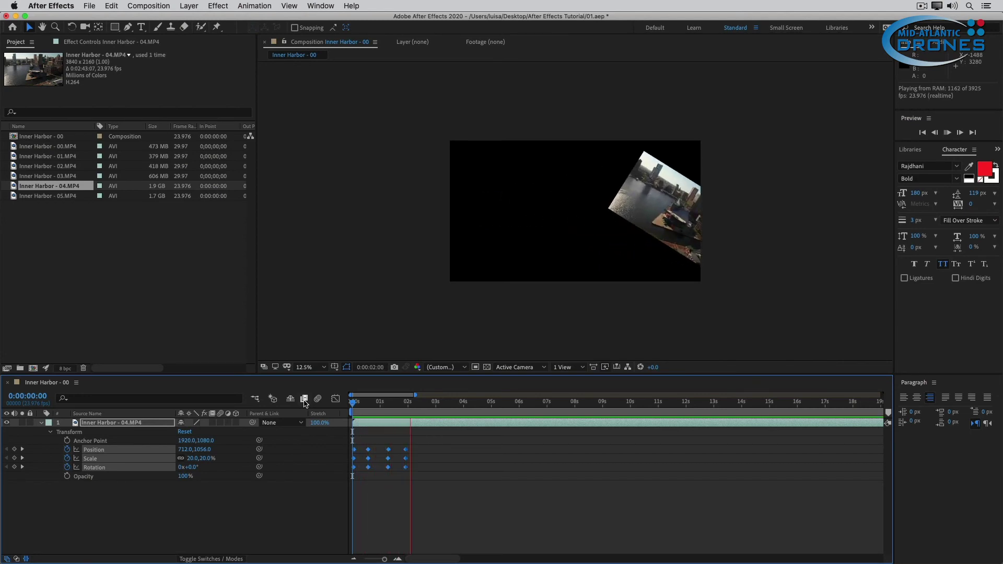